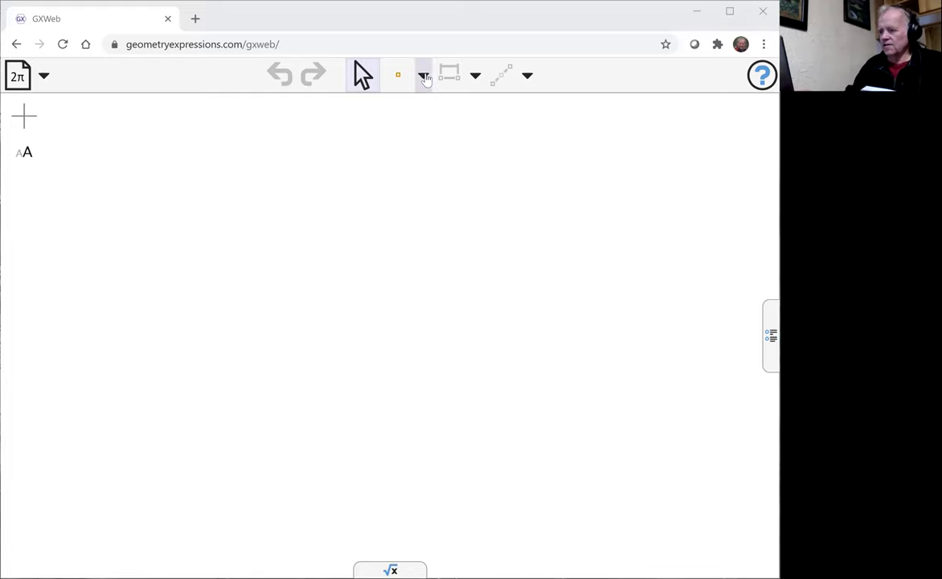
Show the coordinate axes on the canvas.
click(423, 76)
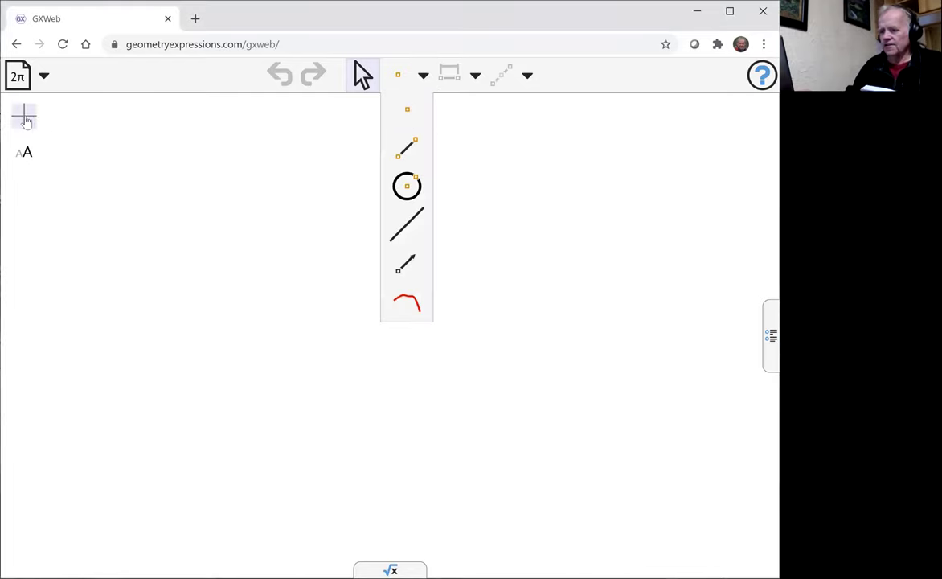
click(24, 117)
right_click(568, 205)
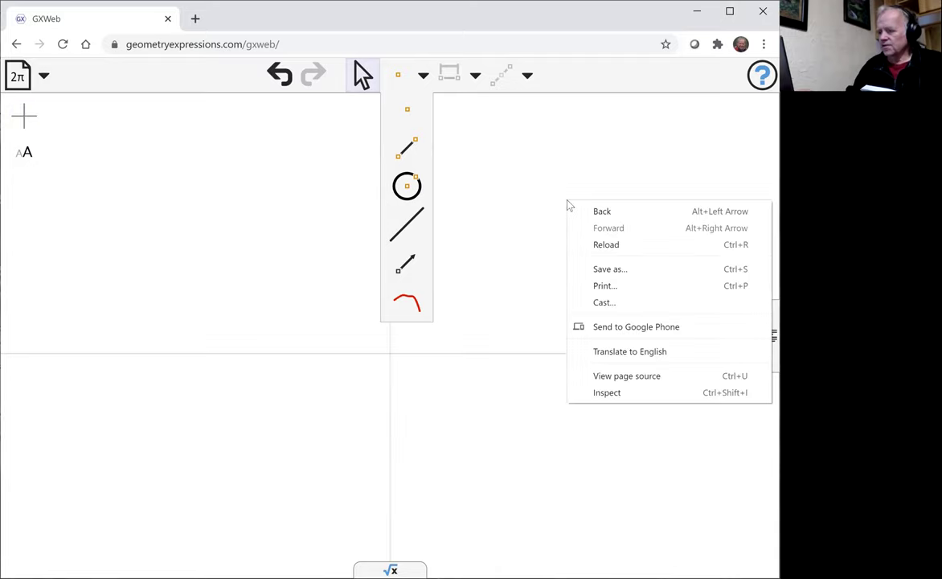
click(482, 153)
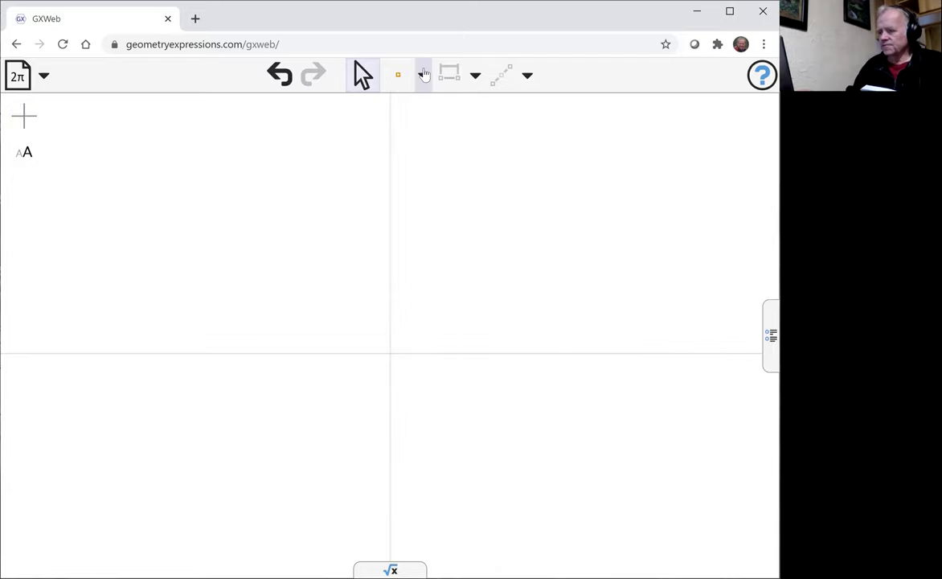
Draw a nearly vertical infinite line just right of the vertical axis.
click(423, 74)
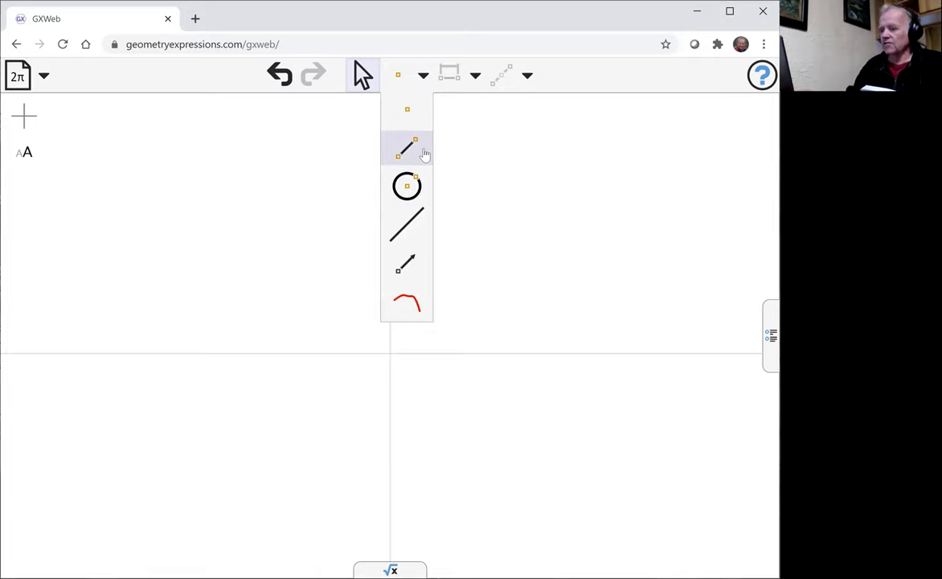
click(408, 222)
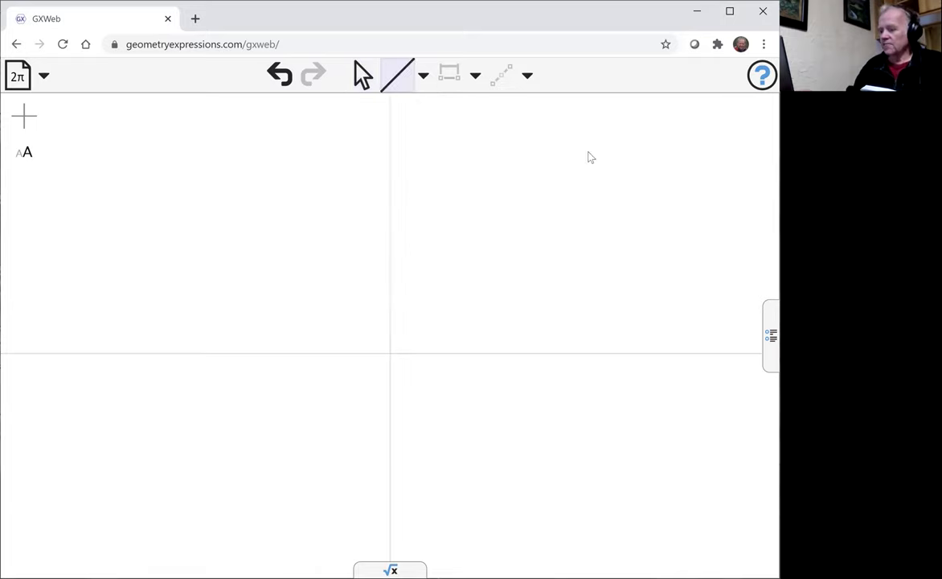
drag(587, 157, 581, 418)
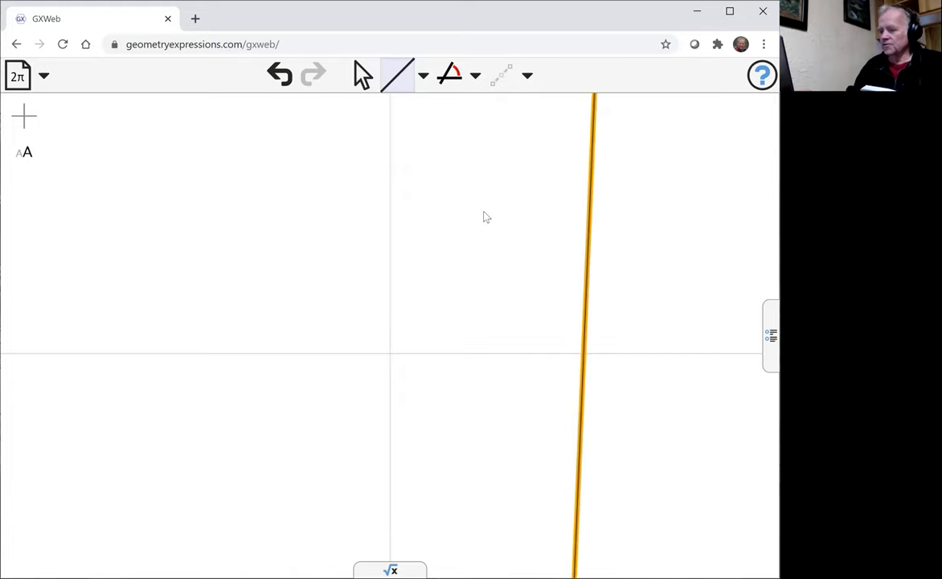
drag(485, 216, 347, 233)
Select the vertical axis together with the new line.
click(362, 75)
click(384, 111)
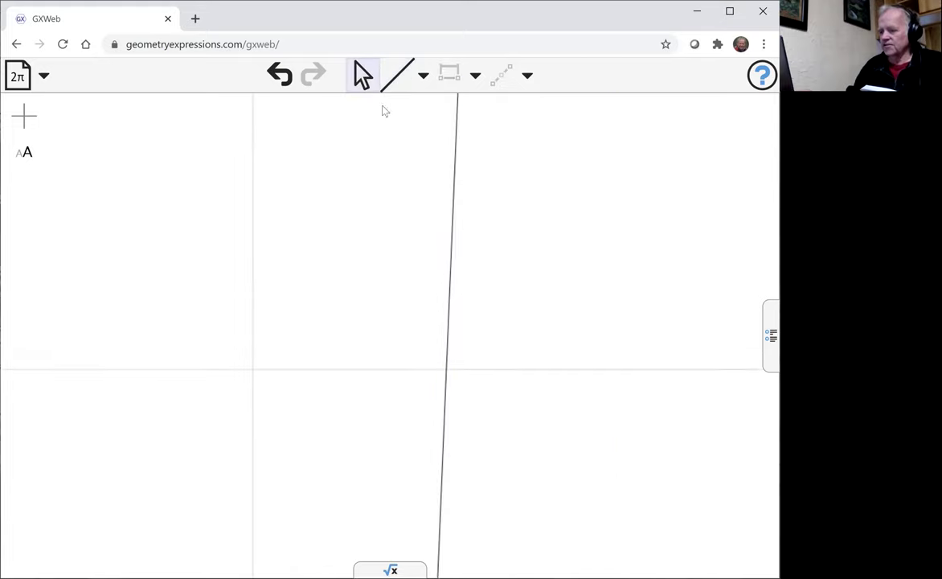
click(254, 238)
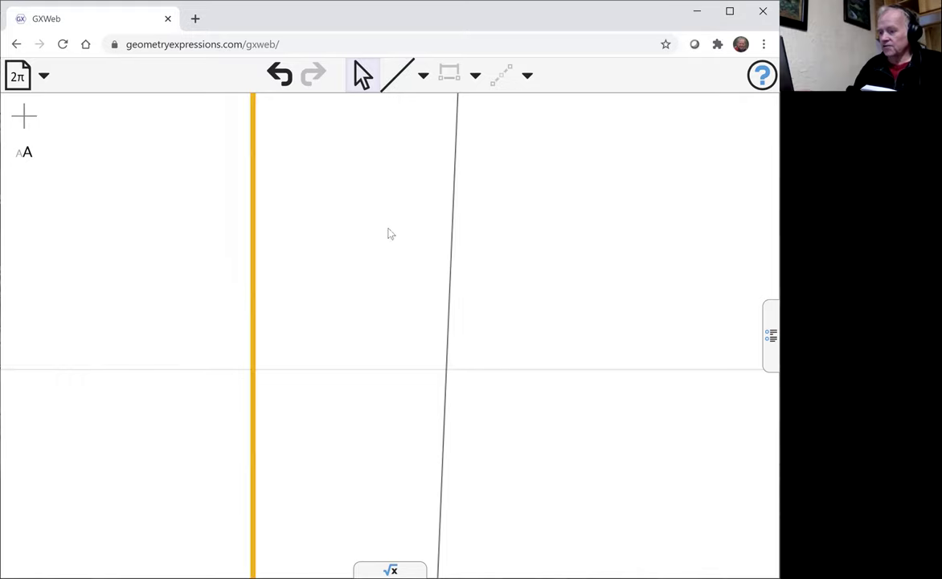
shift+click(454, 215)
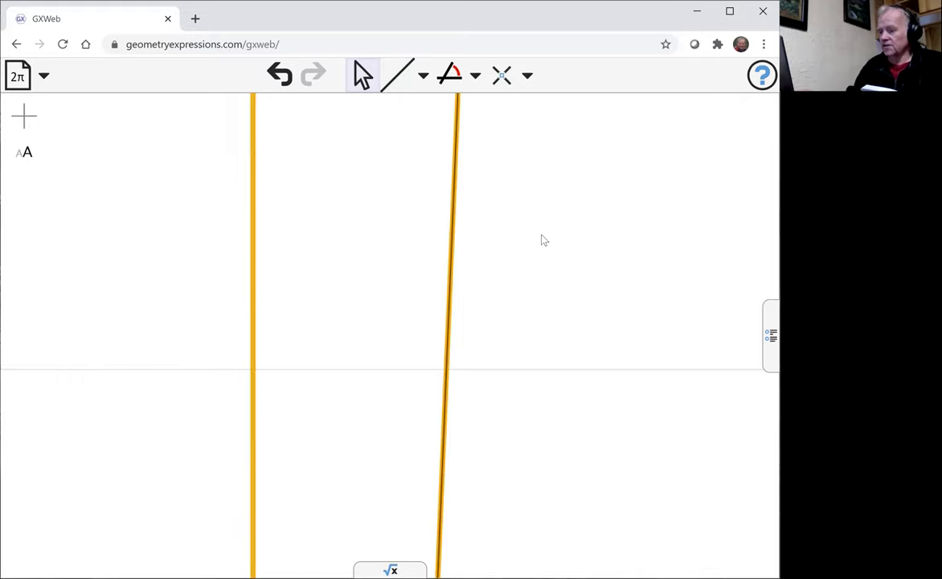
Constrain the distance between the vertical axis and the line to a.
click(475, 75)
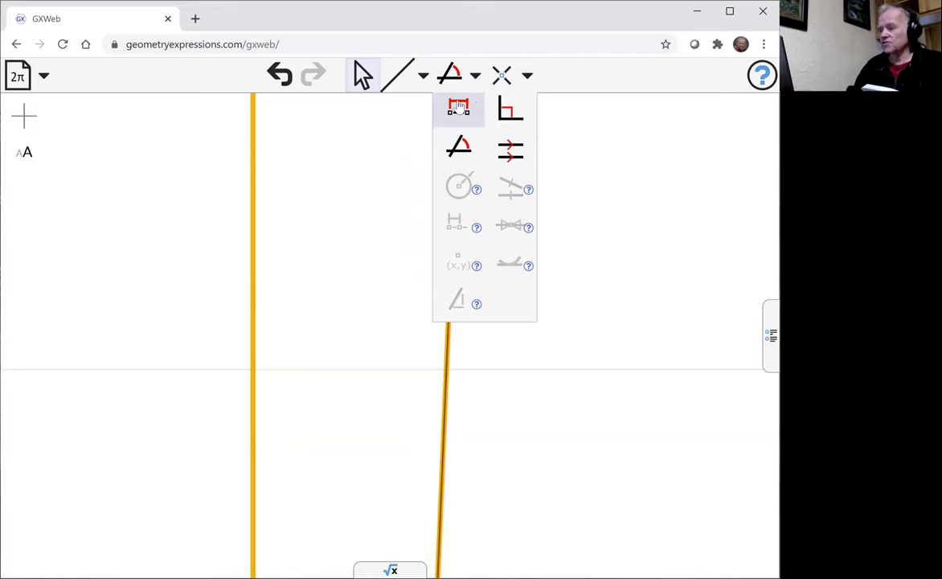
click(458, 107)
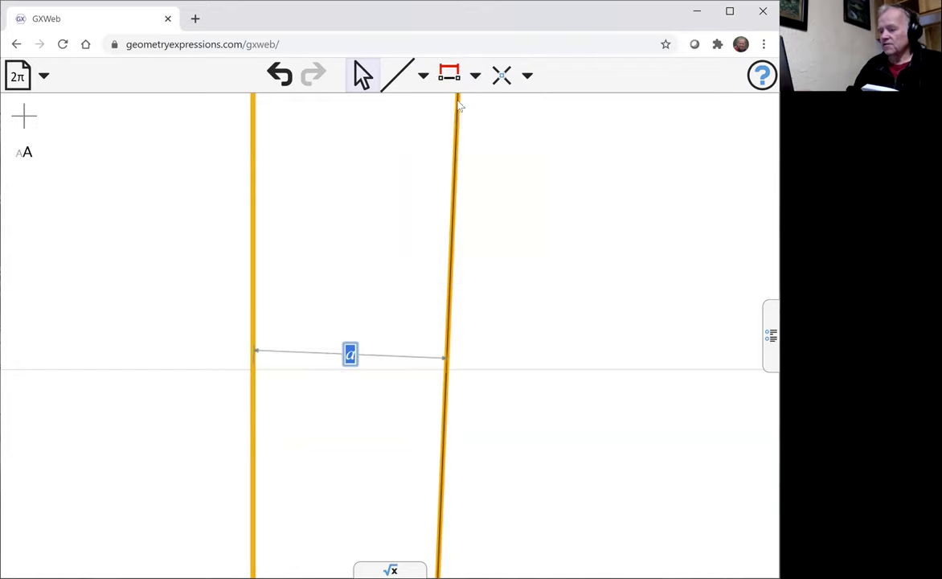
click(554, 256)
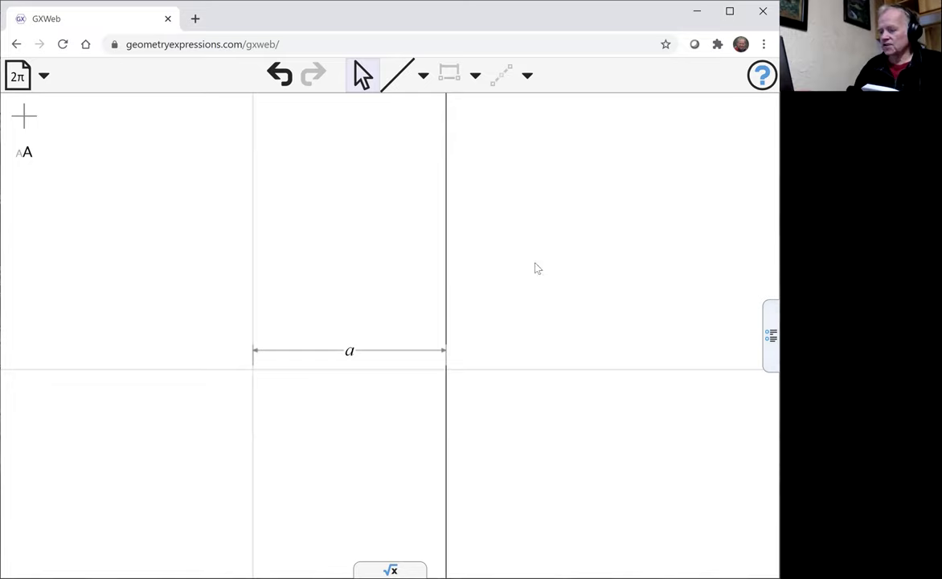
scroll(529, 298, down, 1)
scroll(528, 298, up, 2)
drag(499, 311, 604, 288)
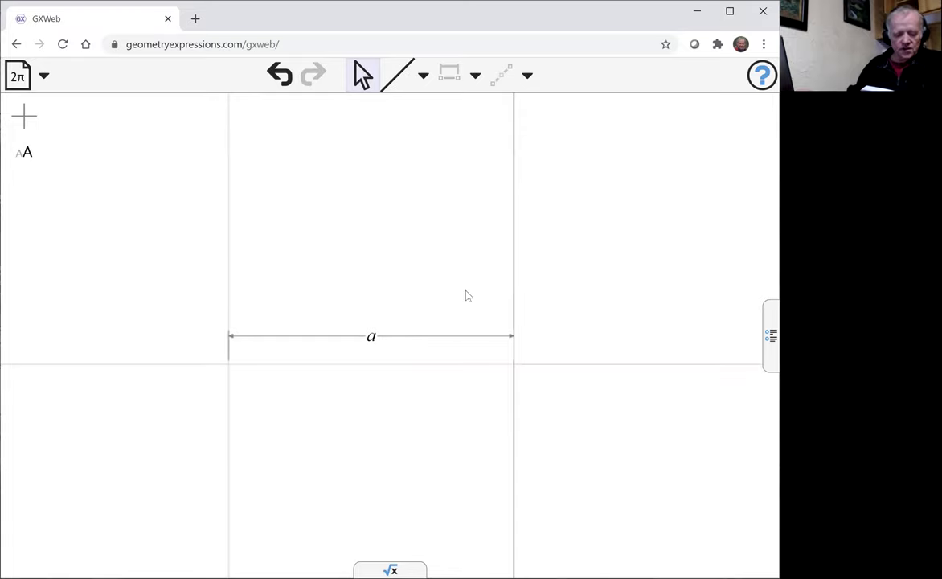
Draw segment AB from the origin to the vertical line, then segment BC leftward from B.
click(423, 78)
click(396, 148)
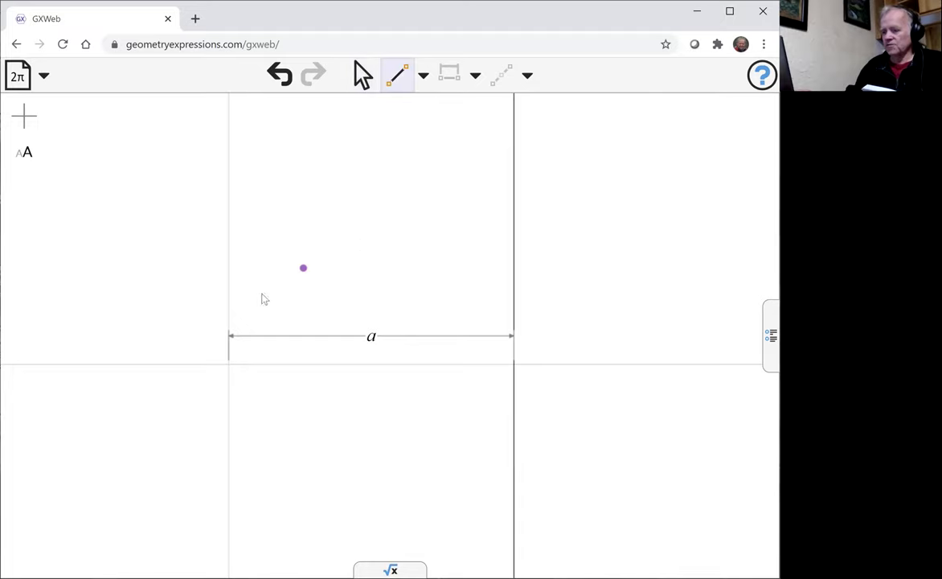
drag(229, 363, 514, 199)
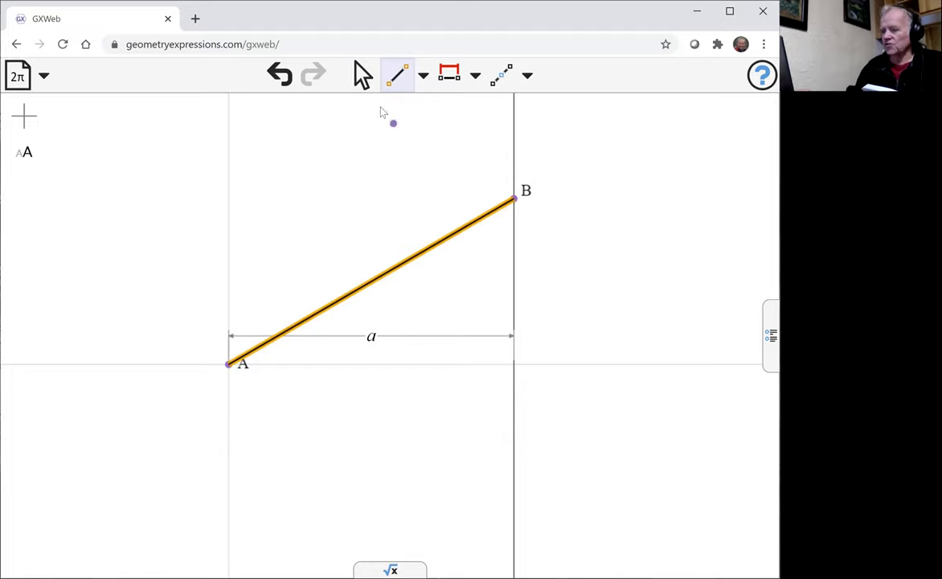
click(361, 76)
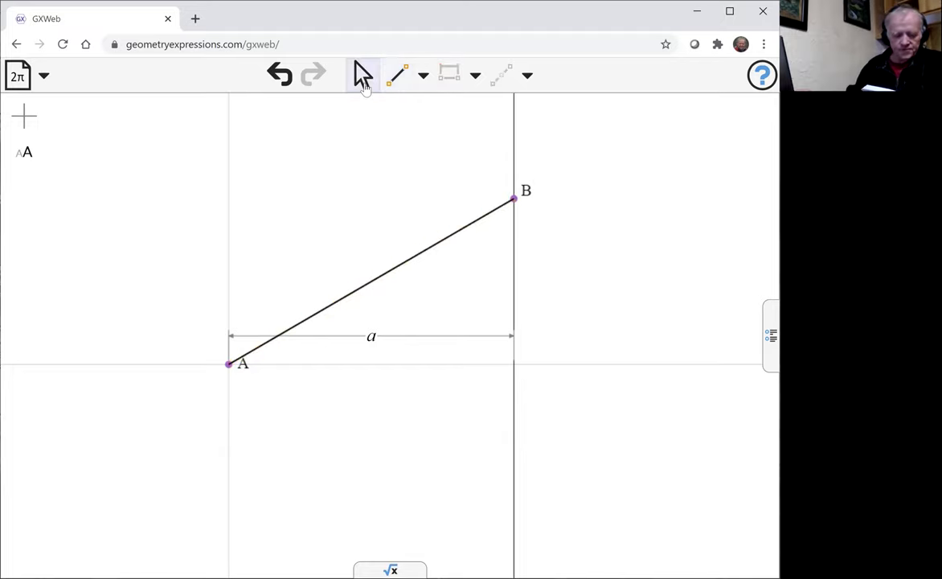
click(398, 77)
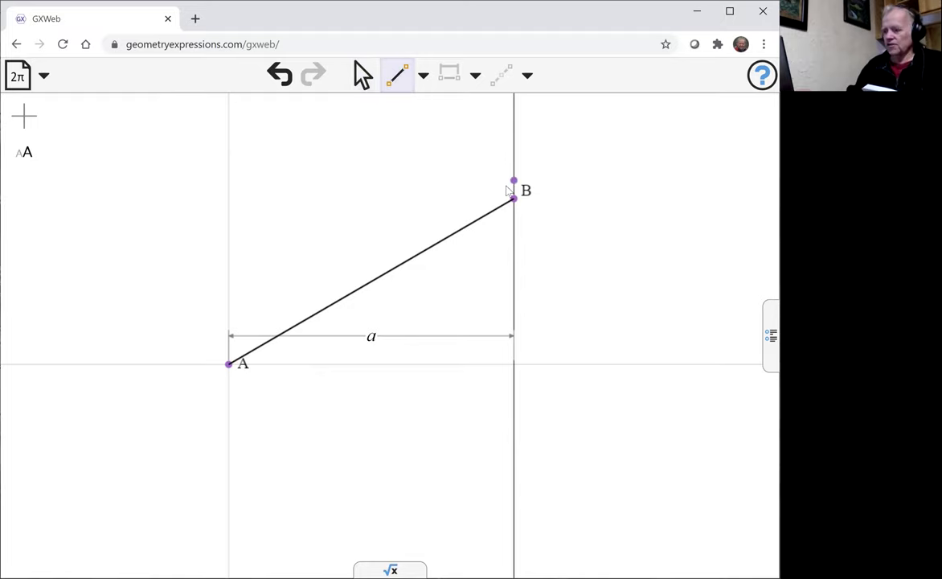
mouse_move(513, 201)
mouse_down()
mouse_move(372, 200)
mouse_move(401, 198)
mouse_up()
click(363, 76)
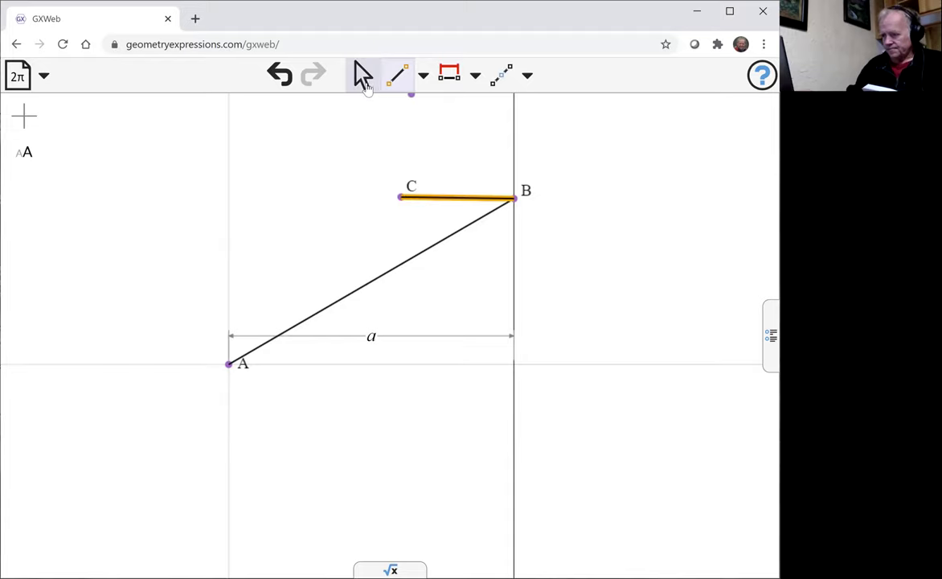
click(460, 150)
Constrain CB to length b and perpendicular to the vertical line.
click(464, 201)
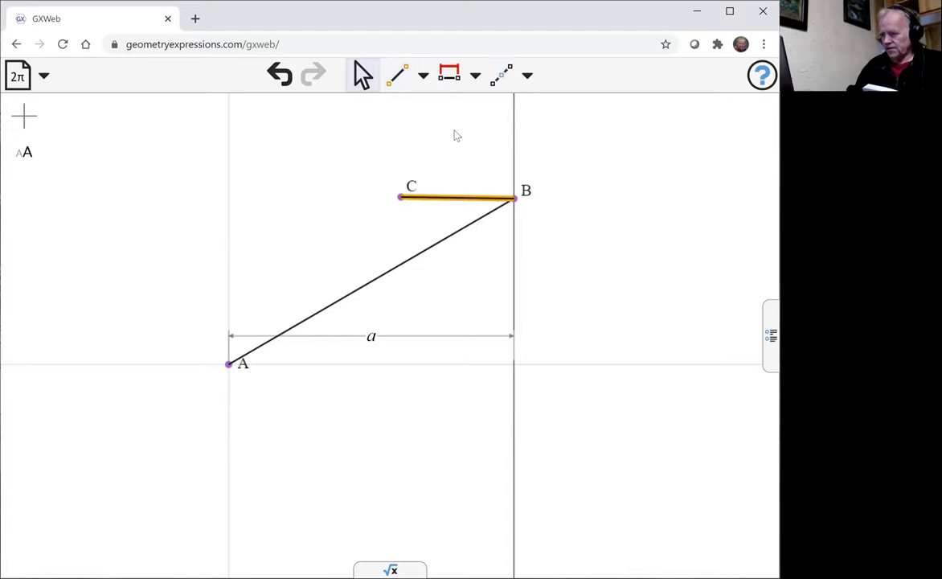
click(449, 75)
click(549, 198)
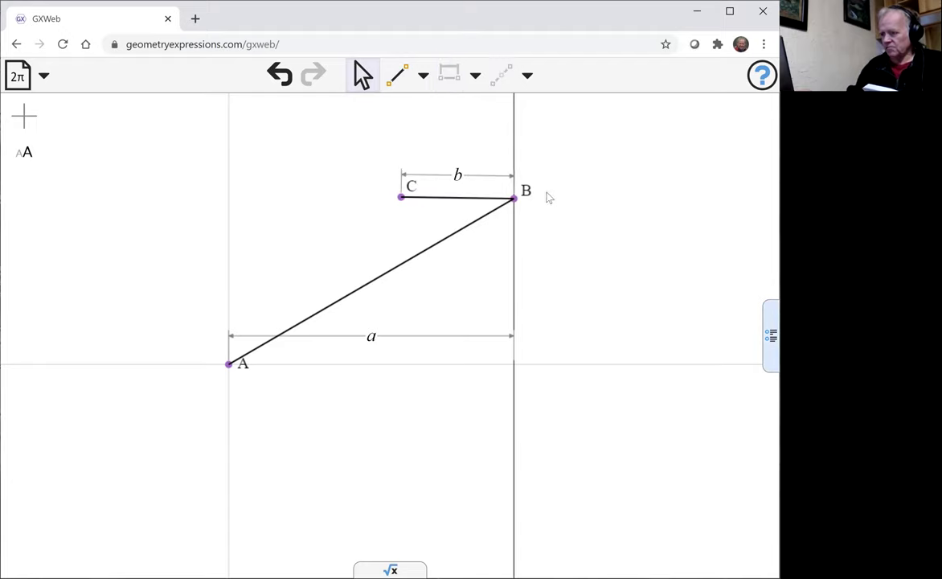
click(488, 201)
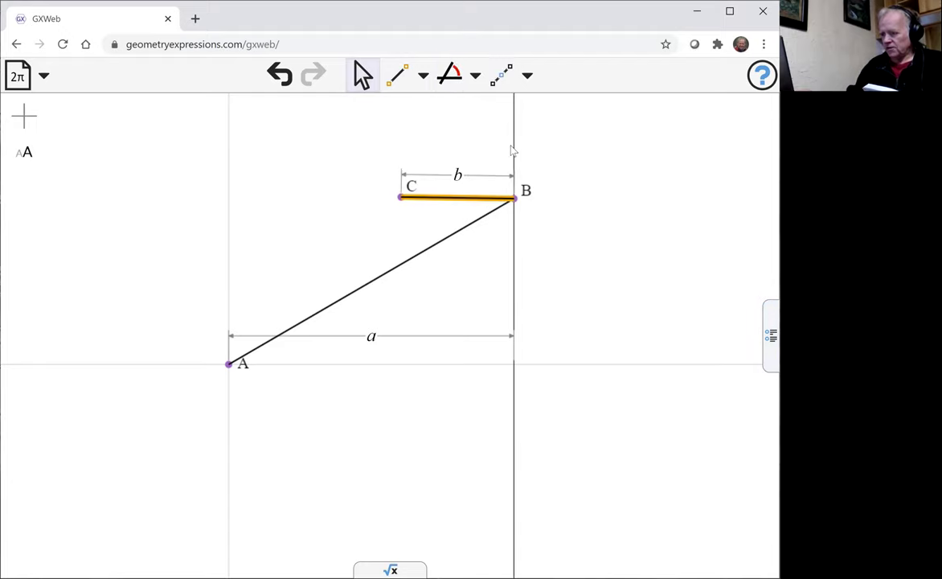
shift+click(515, 141)
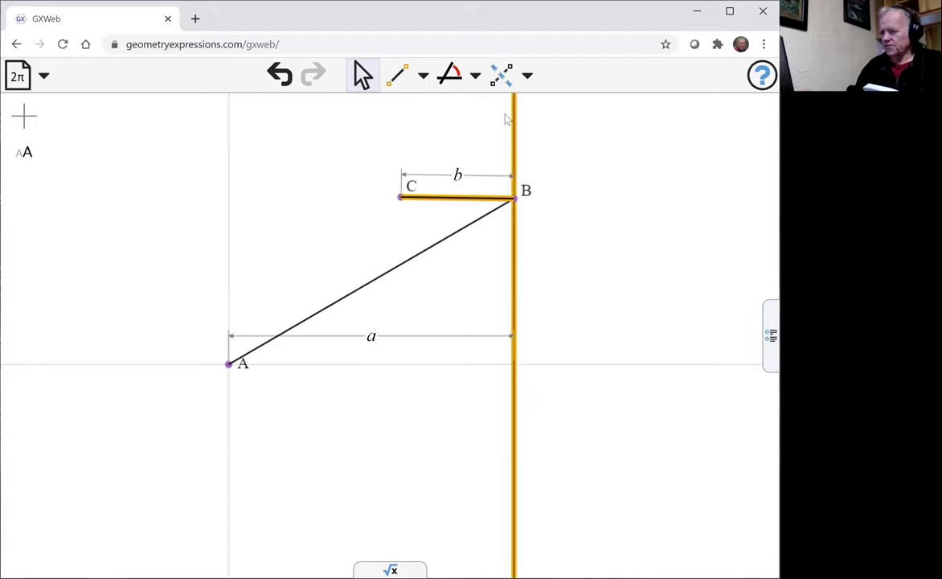
click(476, 76)
click(511, 107)
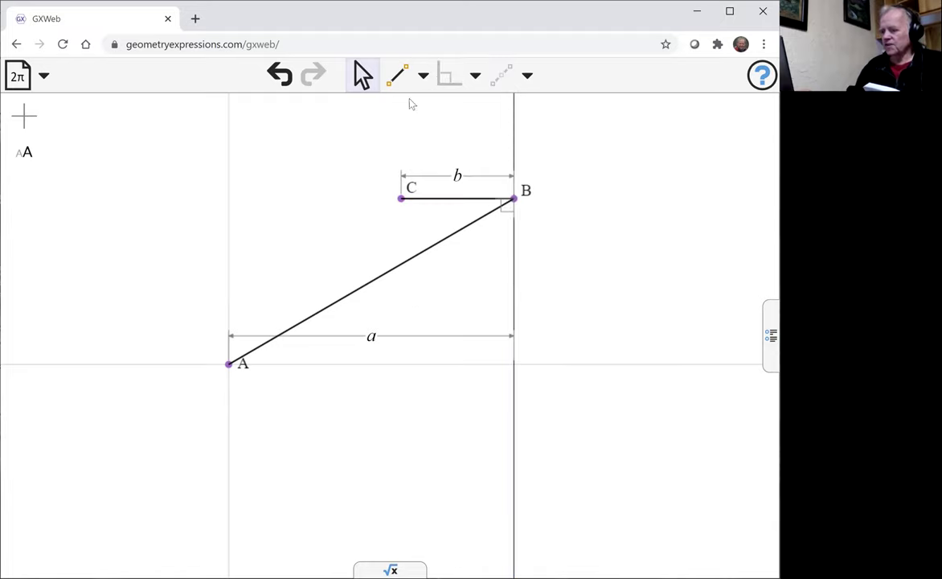
Draw segment CD from C to a point D on AB, with length b.
click(398, 75)
click(402, 199)
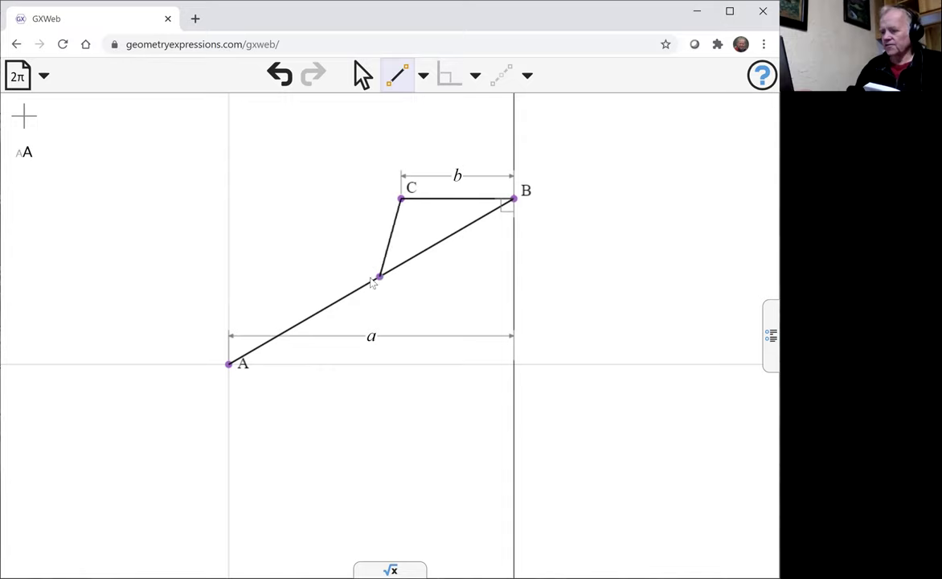
click(359, 288)
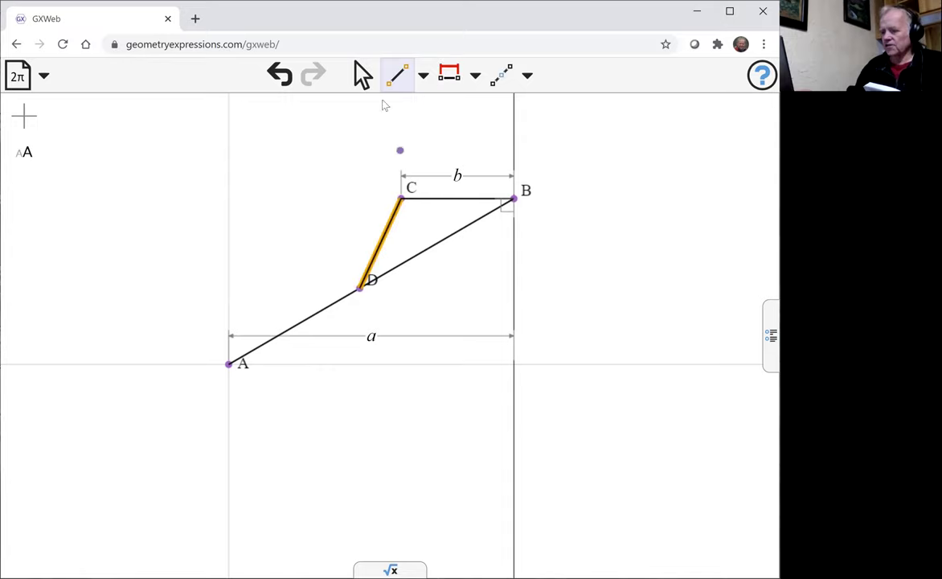
click(364, 77)
click(385, 242)
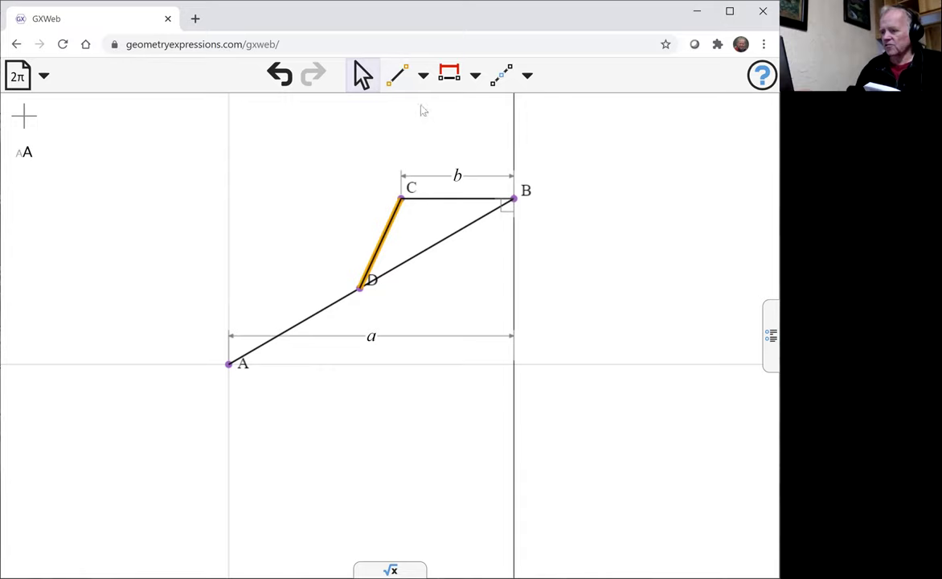
click(450, 75)
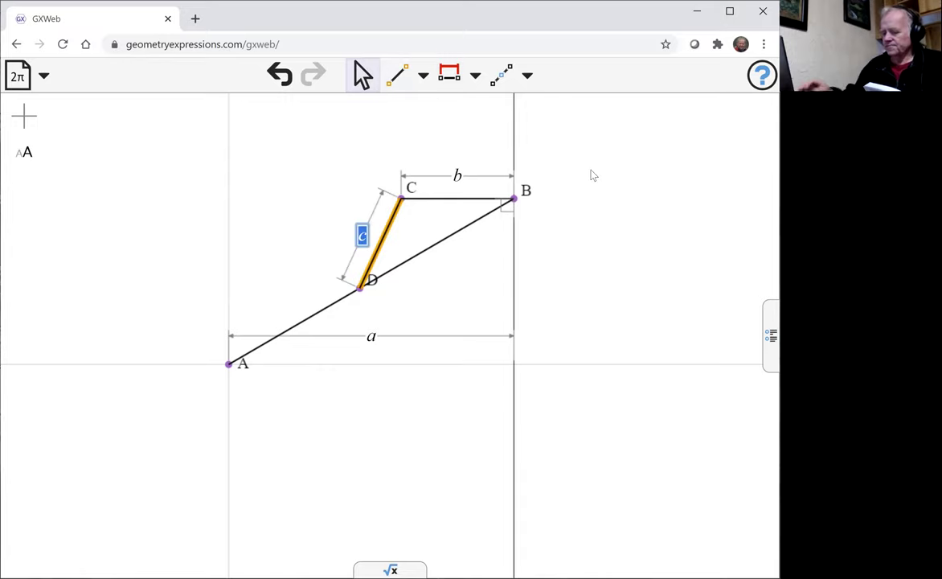
text(b)
key(Return)
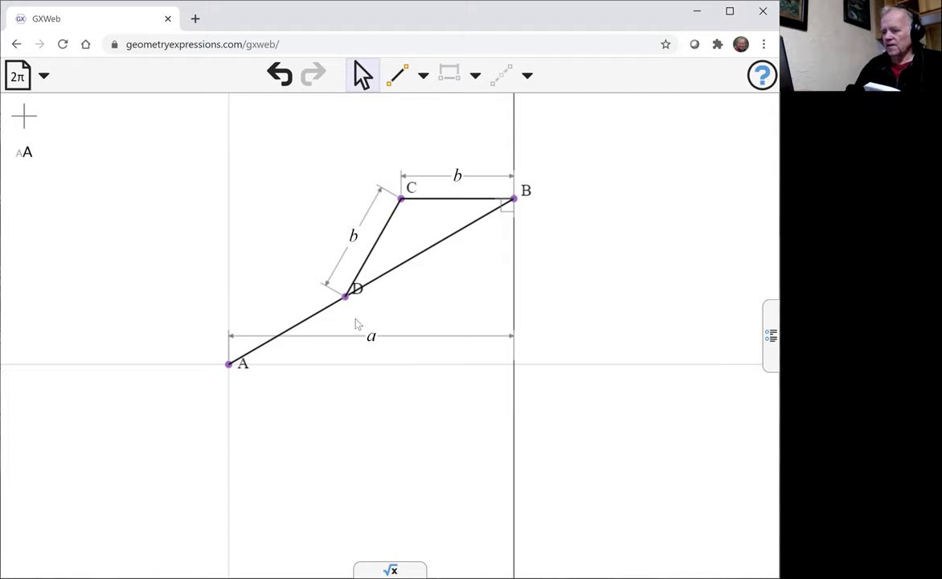
Constrain the angle between AB and the horizontal axis to θ.
click(404, 267)
shift+click(415, 364)
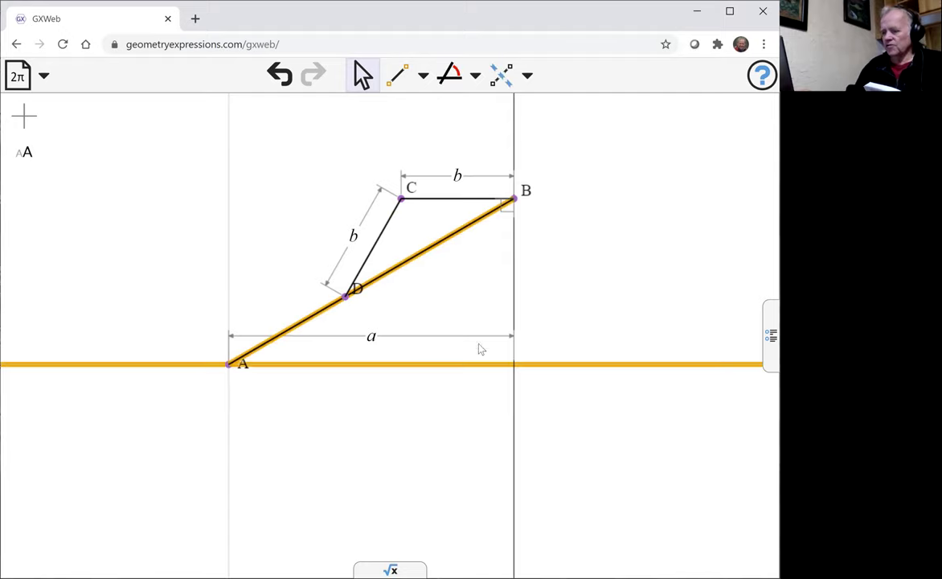
click(449, 74)
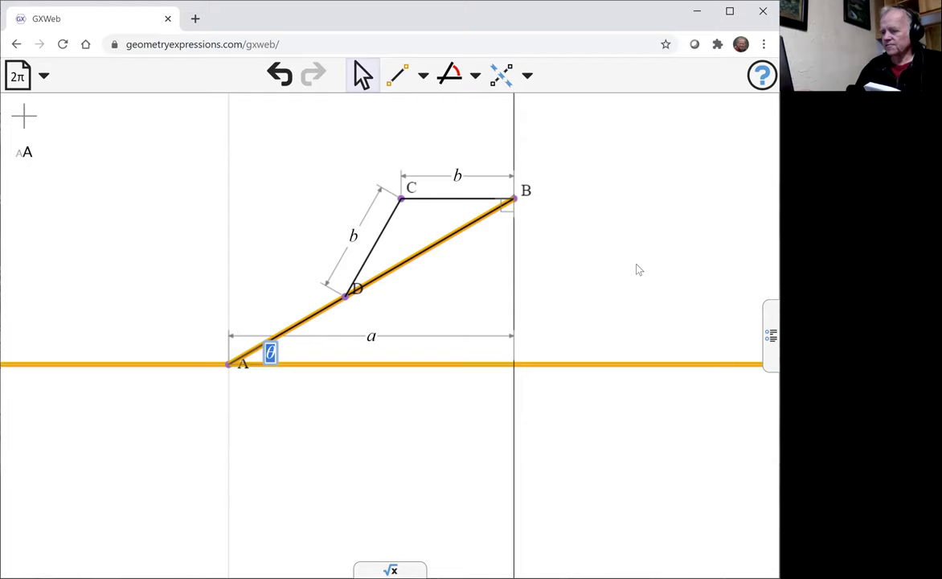
click(639, 270)
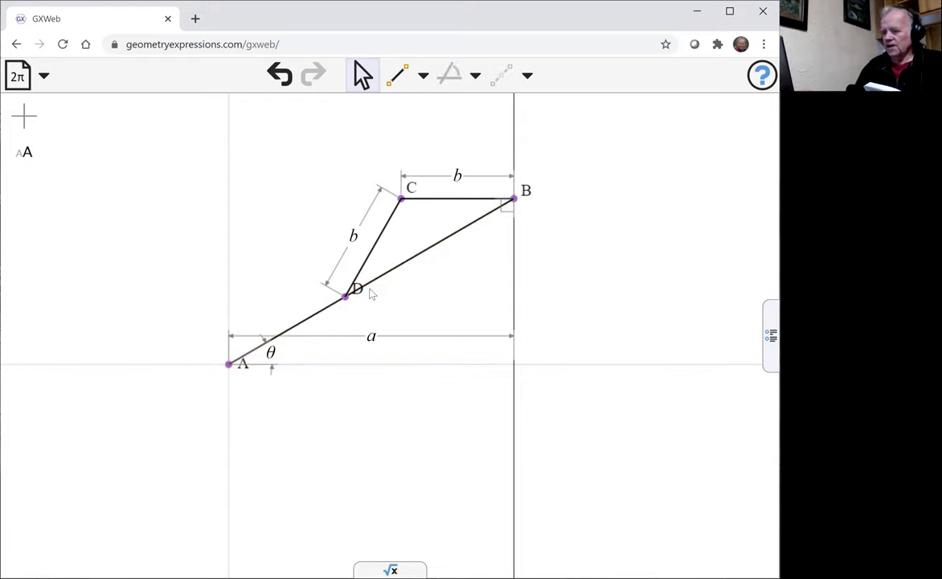
Move point B along the vertical line to watch D, then clear the selection.
click(348, 299)
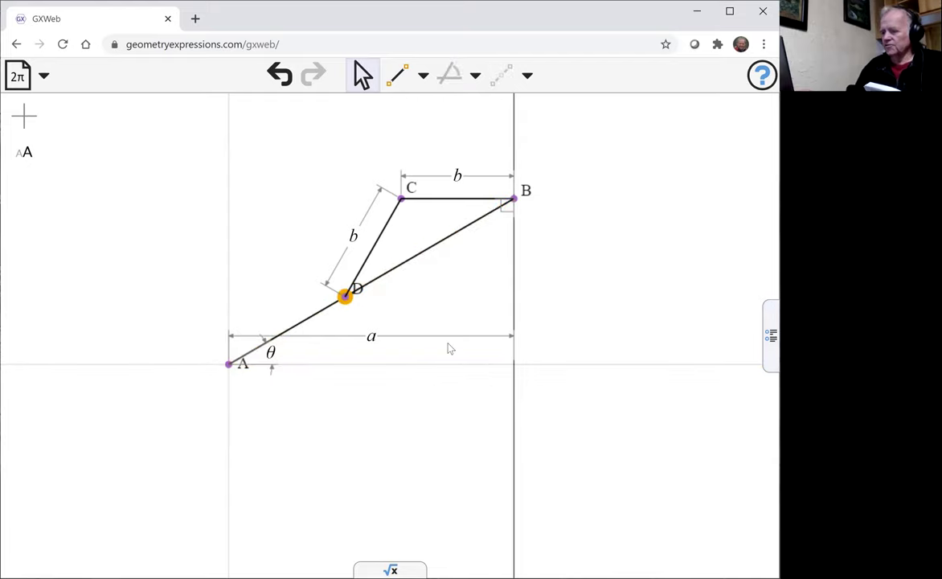
drag(518, 206, 513, 156)
click(367, 265)
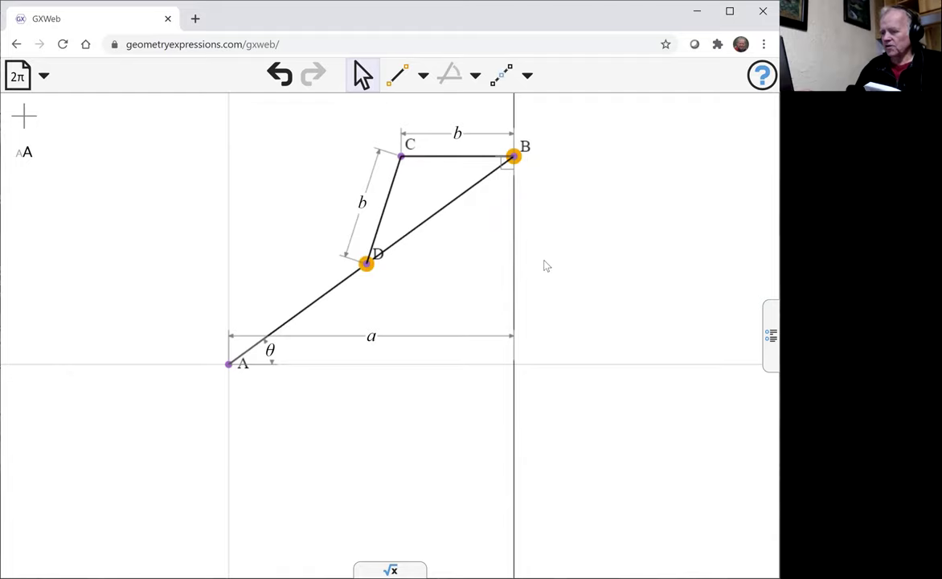
click(527, 76)
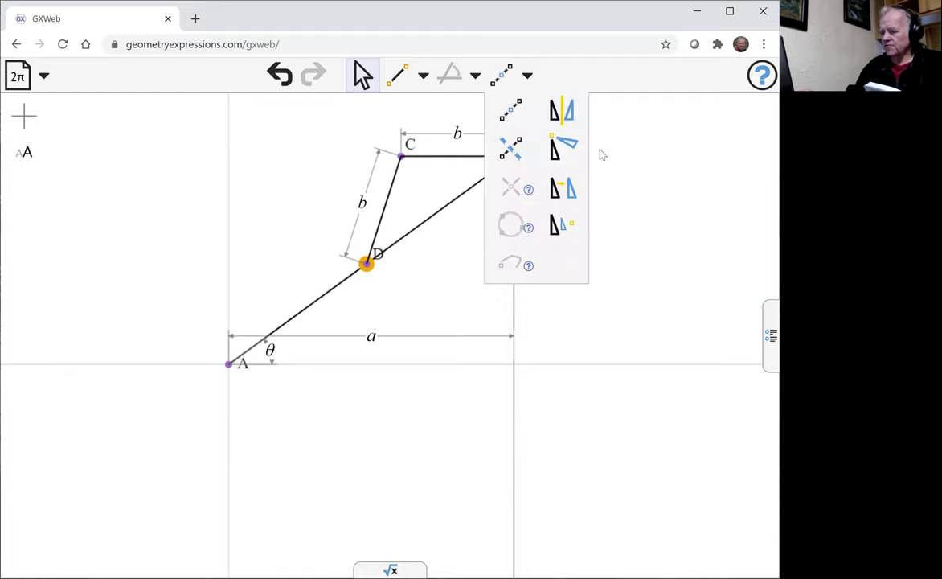
click(680, 168)
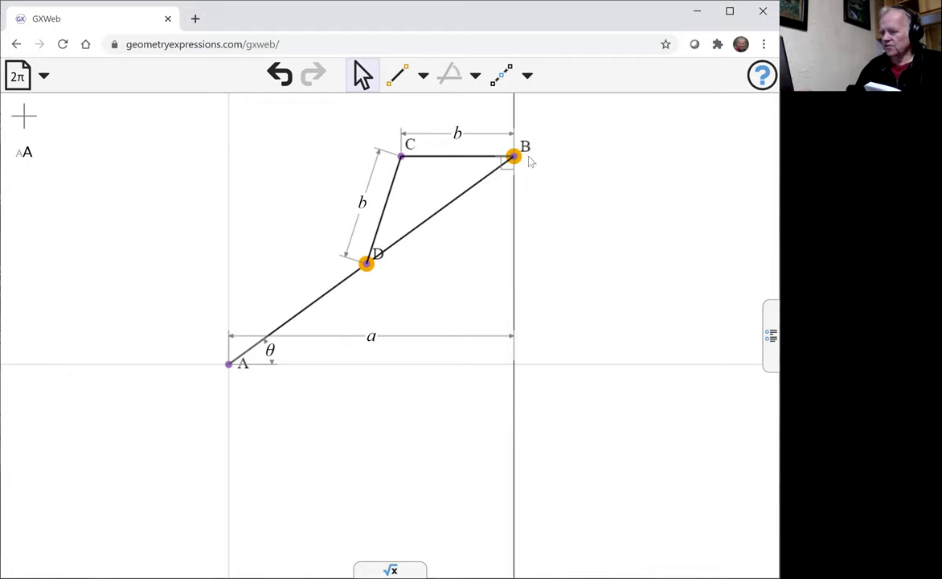
click(528, 75)
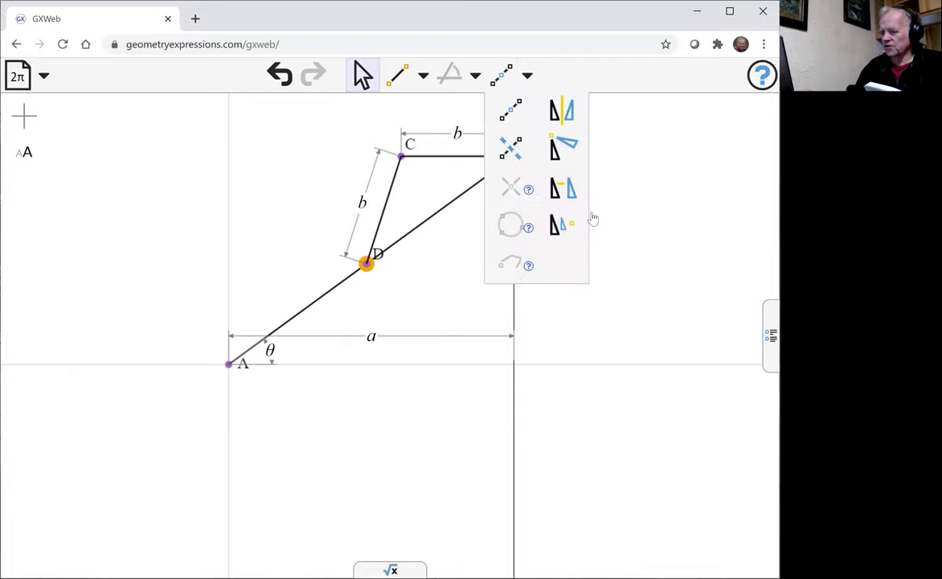
click(653, 178)
click(456, 245)
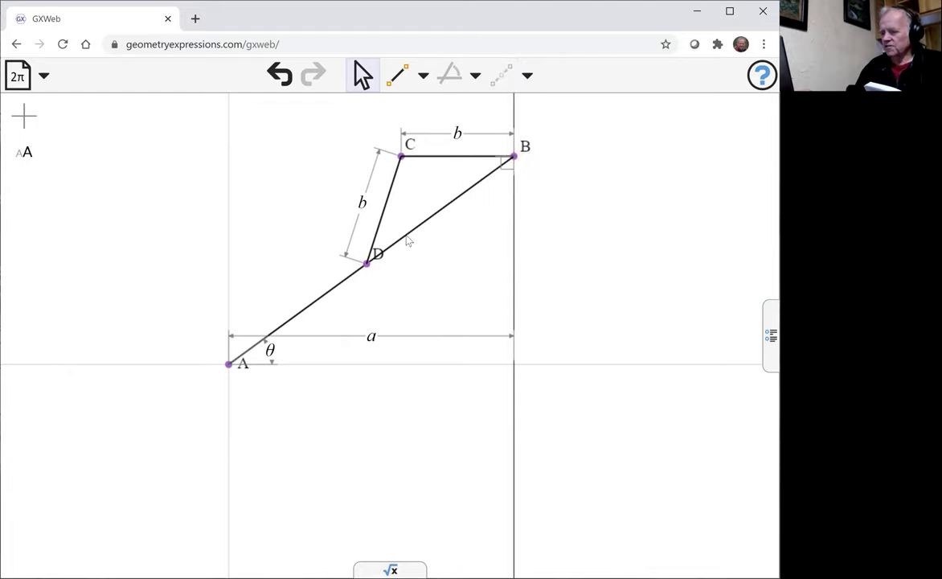
Trace the locus of point D with a as the parameter.
click(367, 265)
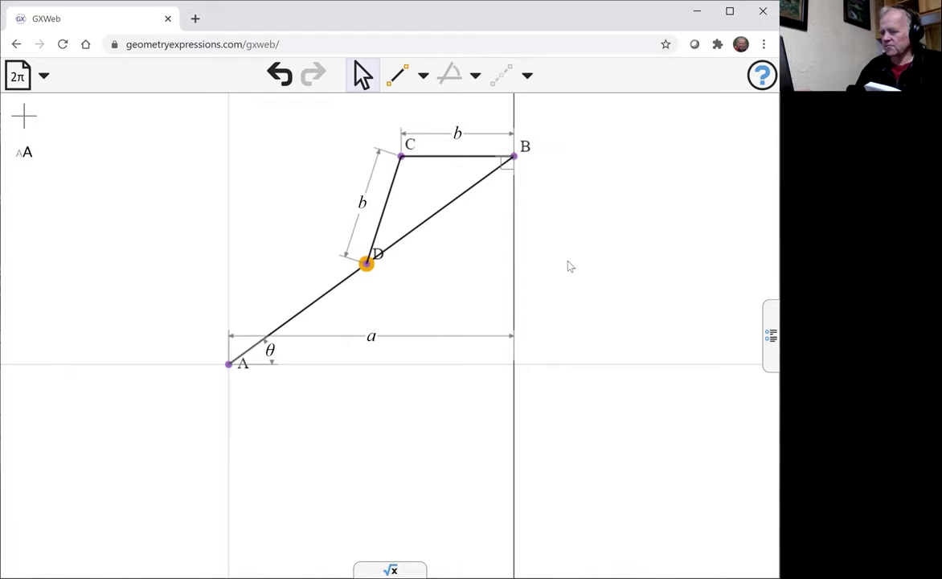
click(528, 76)
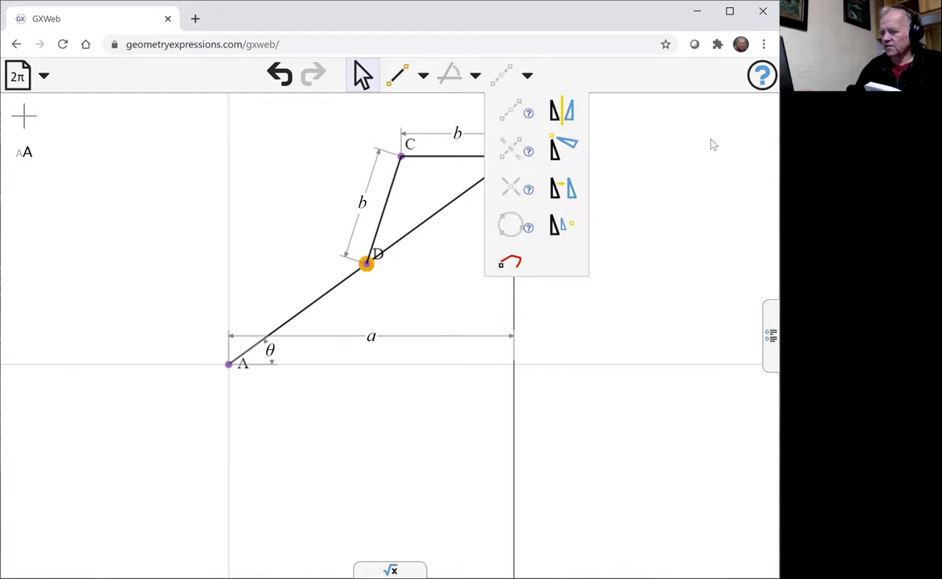
click(518, 269)
click(560, 257)
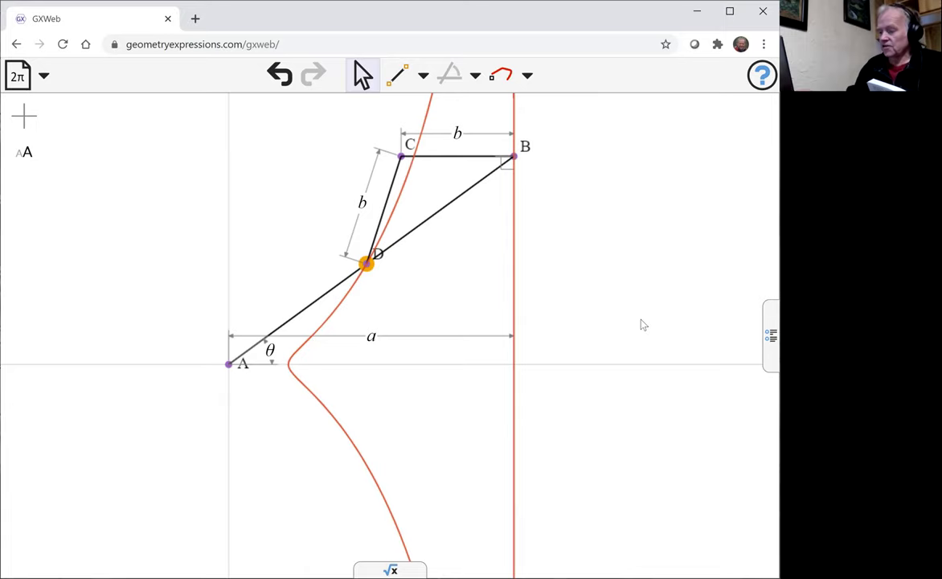
Evaluate equation(K0) for the locus, giving −X³ − X·Y² − 2·X²·b + a·(X² + Y²).
drag(684, 445, 680, 378)
click(391, 569)
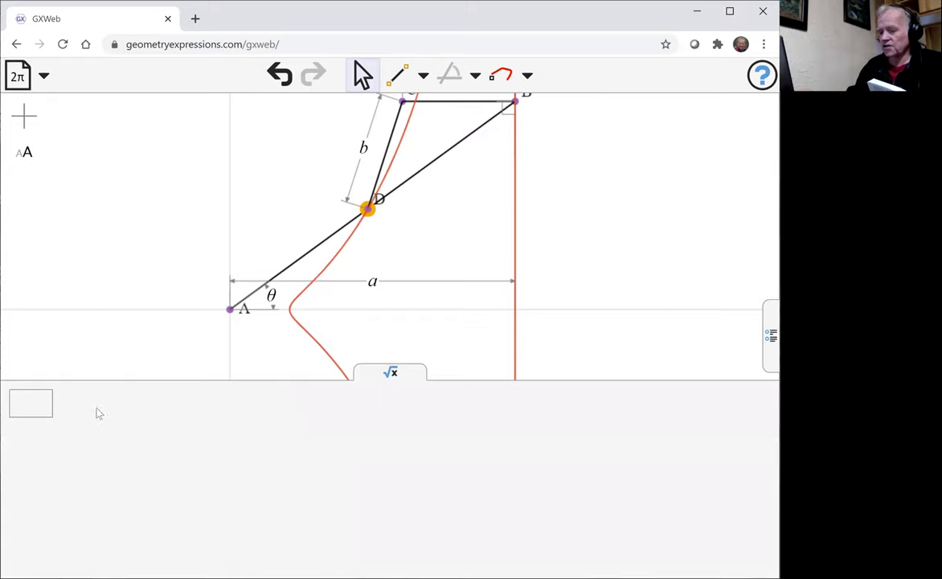
click(36, 401)
text(eq)
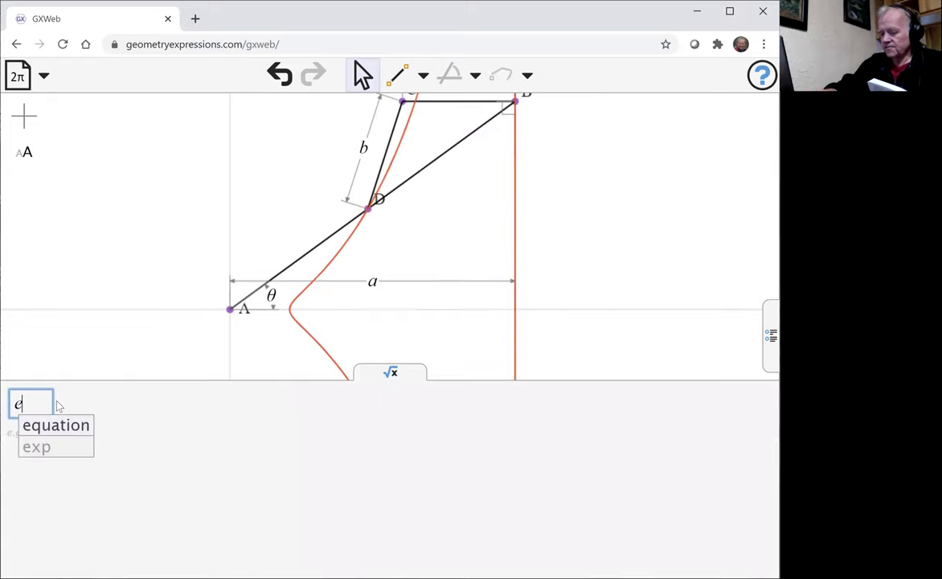
click(78, 435)
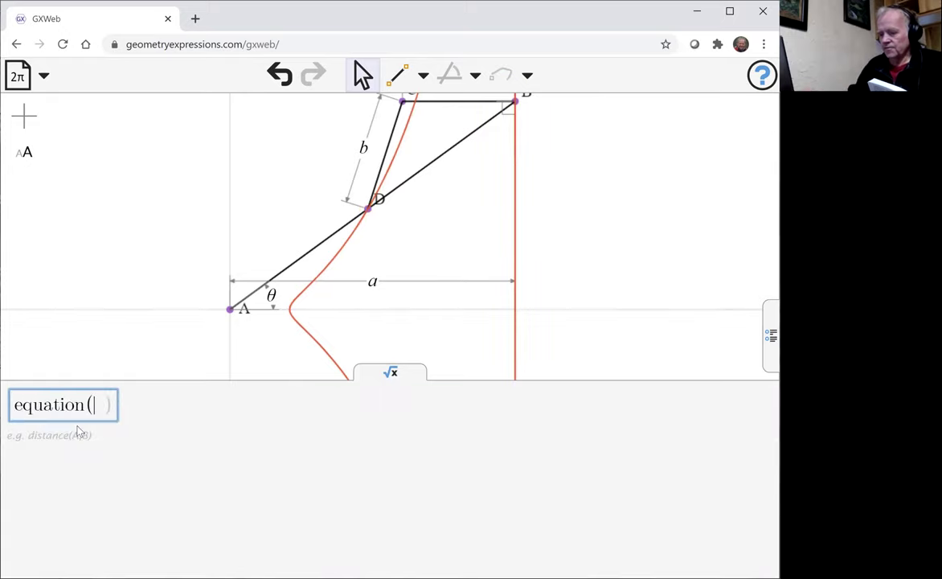
click(337, 260)
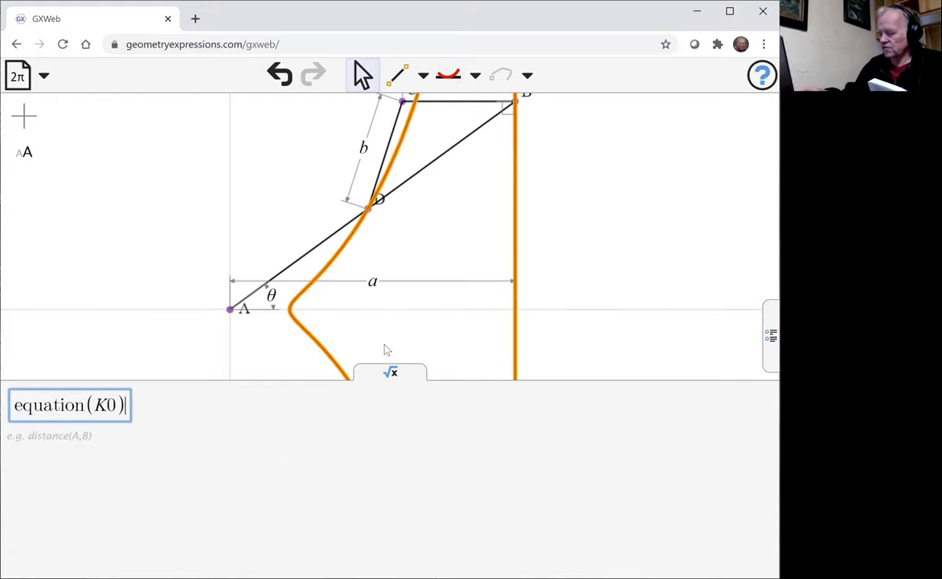
key(Return)
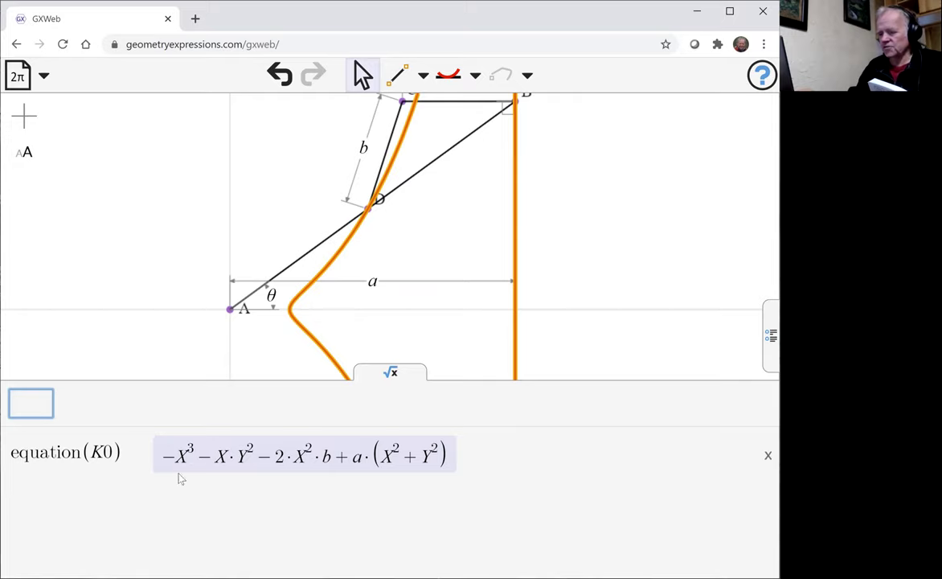
mouse_move(177, 471)
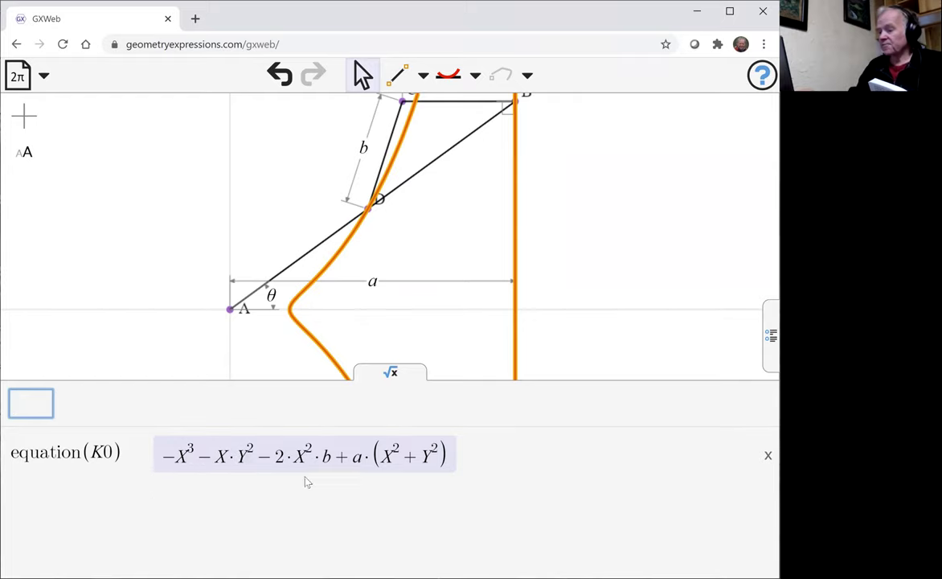
click(605, 238)
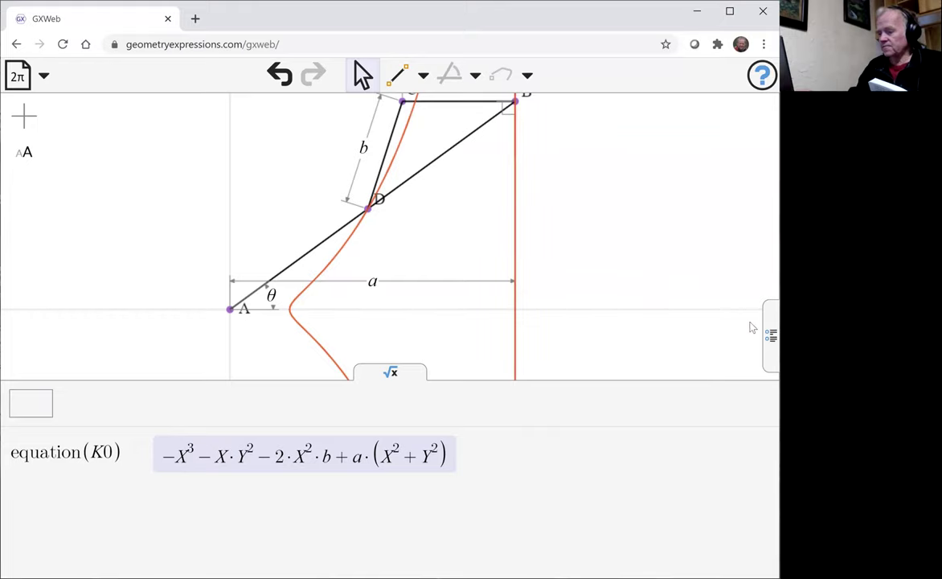
Slide b back and forth to reshape the locus, leaving b at 2.463.
click(770, 335)
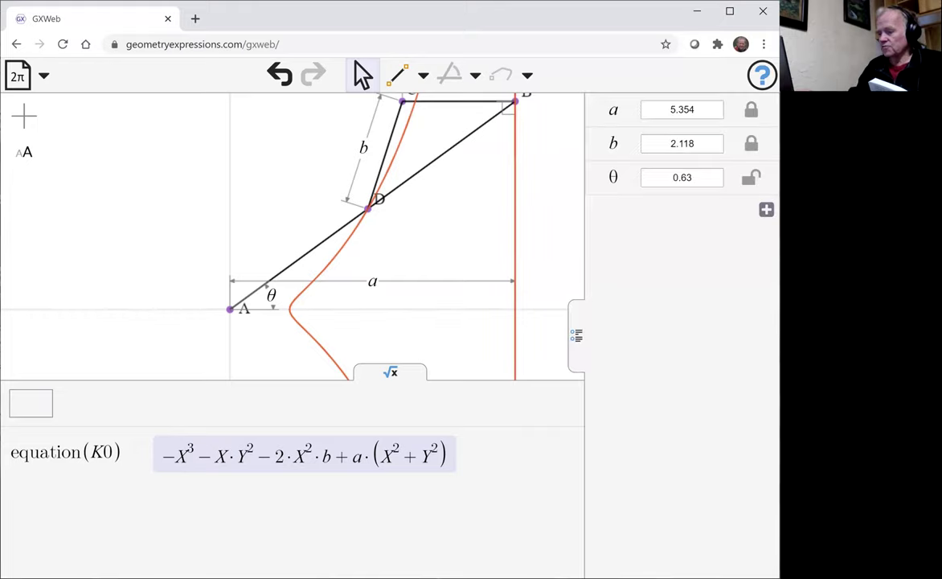
click(657, 146)
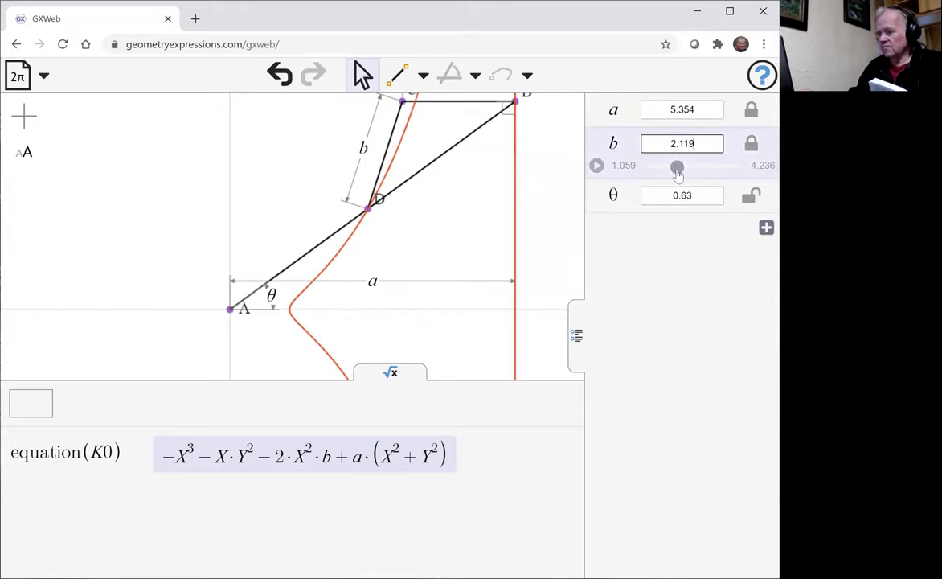
mouse_move(678, 173)
mouse_down()
mouse_move(659, 169)
mouse_move(654, 181)
mouse_move(686, 178)
mouse_up()
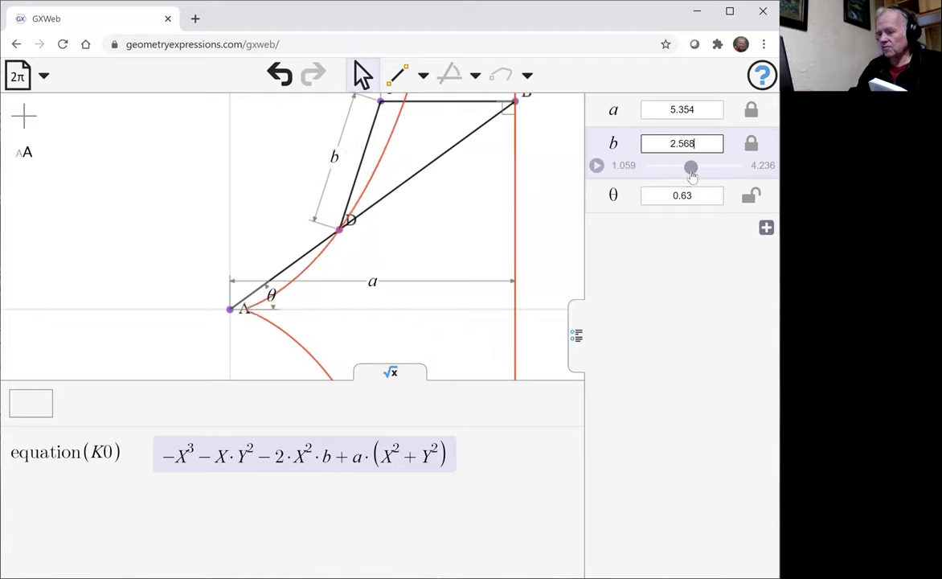
mouse_move(691, 173)
mouse_down()
mouse_move(681, 175)
mouse_move(696, 177)
mouse_up()
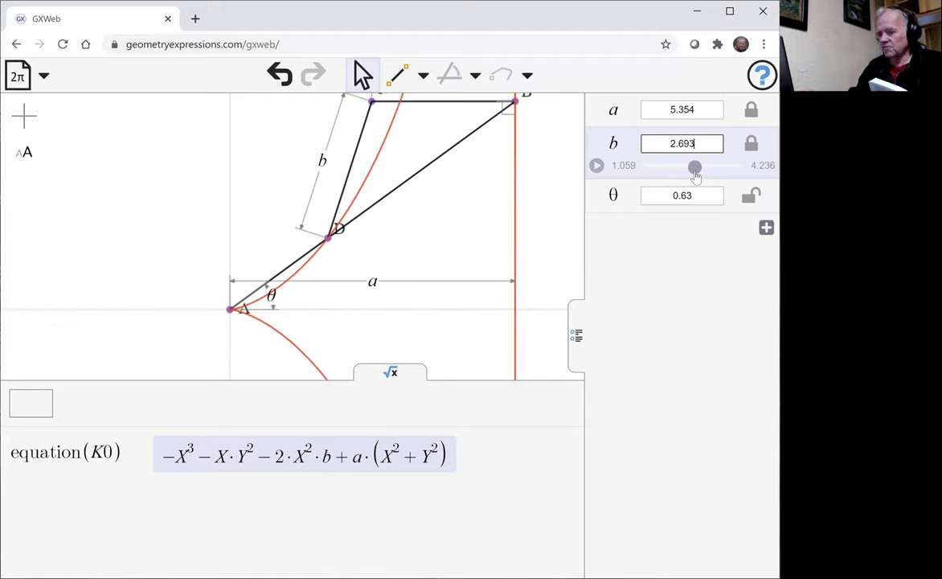
drag(696, 176, 688, 177)
drag(432, 197, 501, 242)
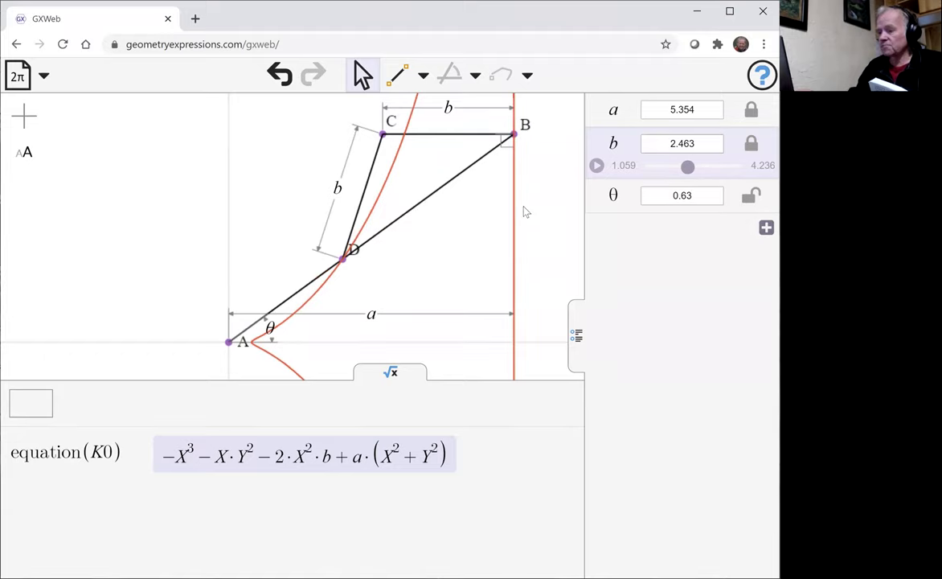
Set both the CB and CD lengths to a/2.
double_click(448, 107)
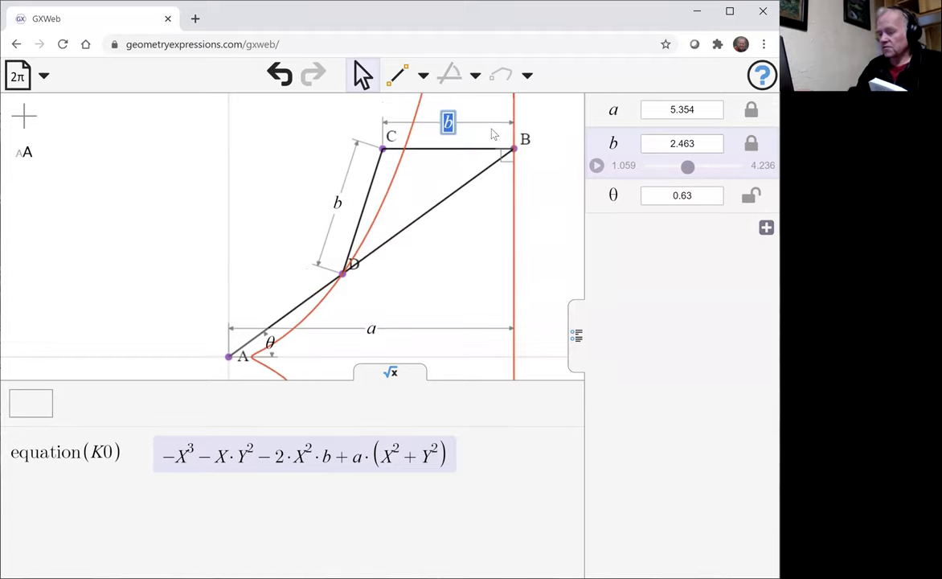
text(a/2)
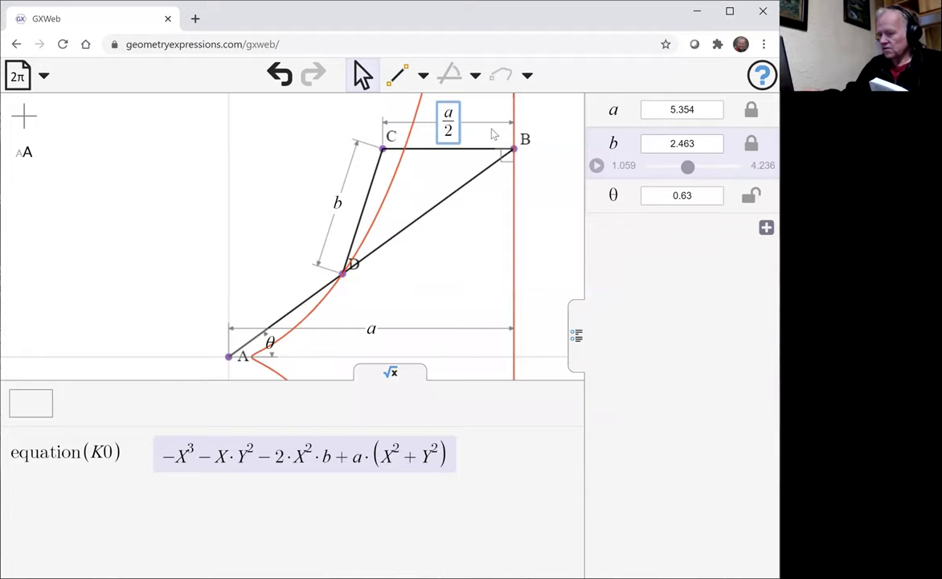
key(Return)
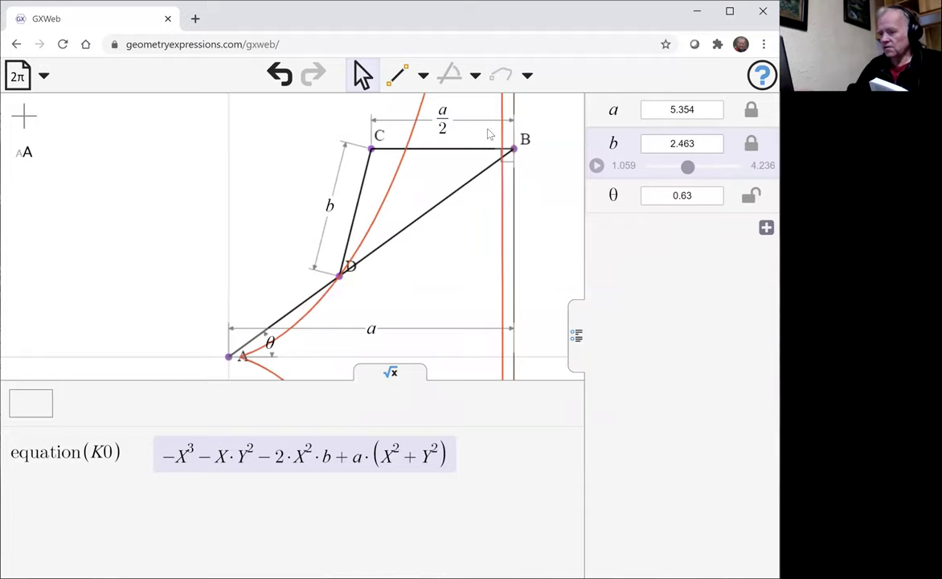
double_click(330, 206)
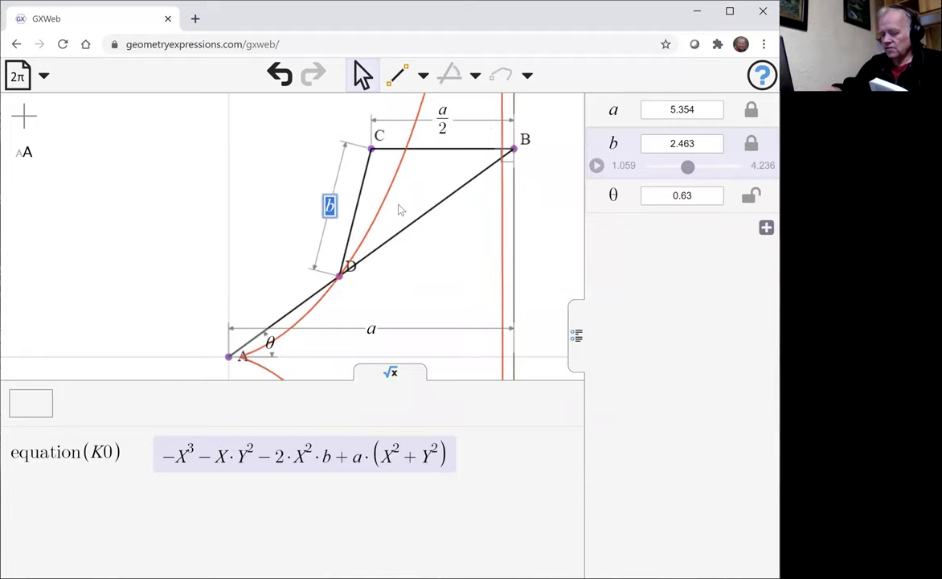
text(a/2)
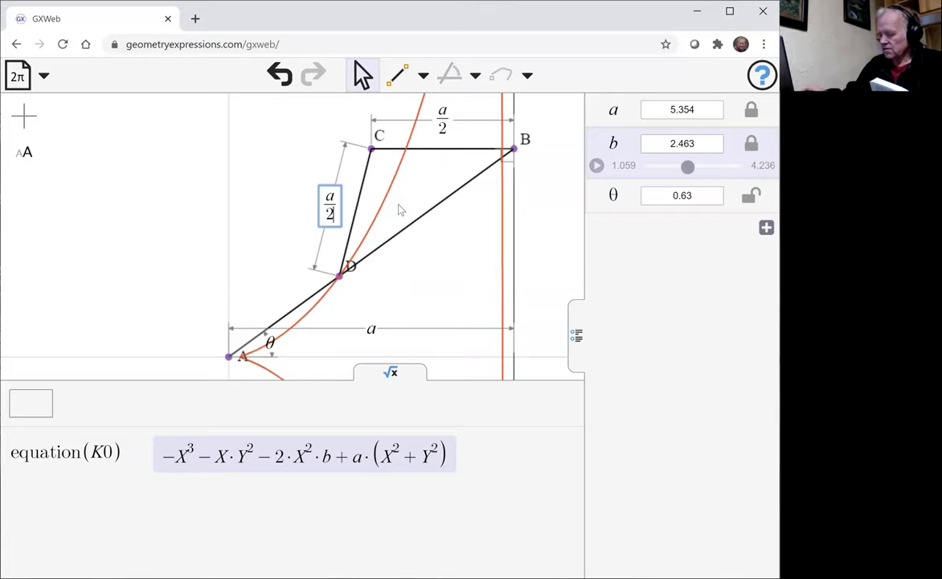
key(Return)
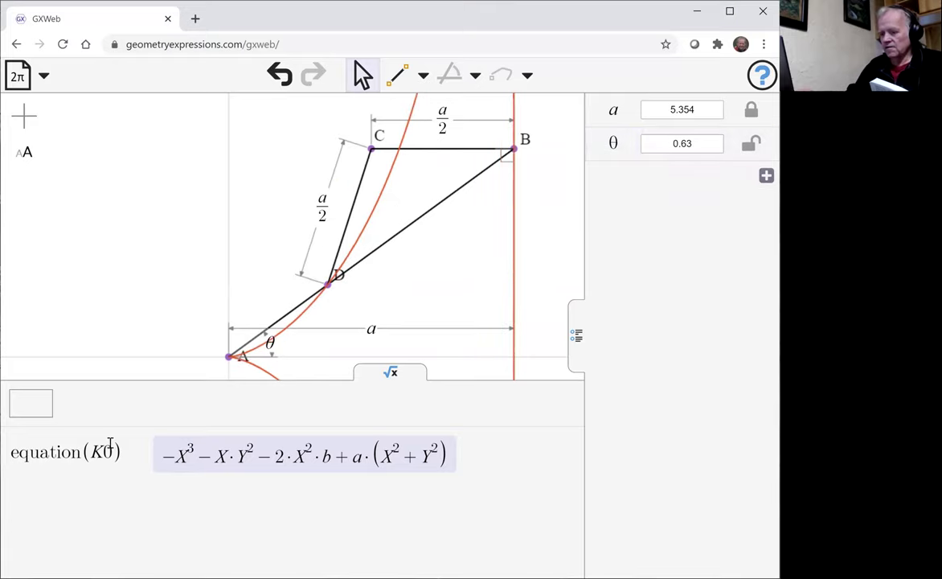
drag(120, 451, 17, 455)
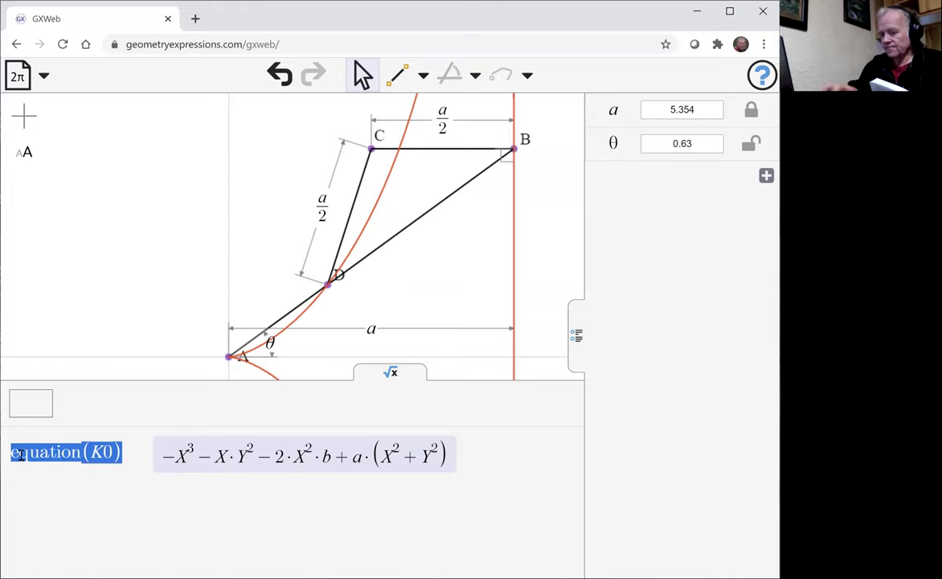
Re-evaluate equation(K0), now giving −X³ − X·Y² + Y²·a.
click(31, 399)
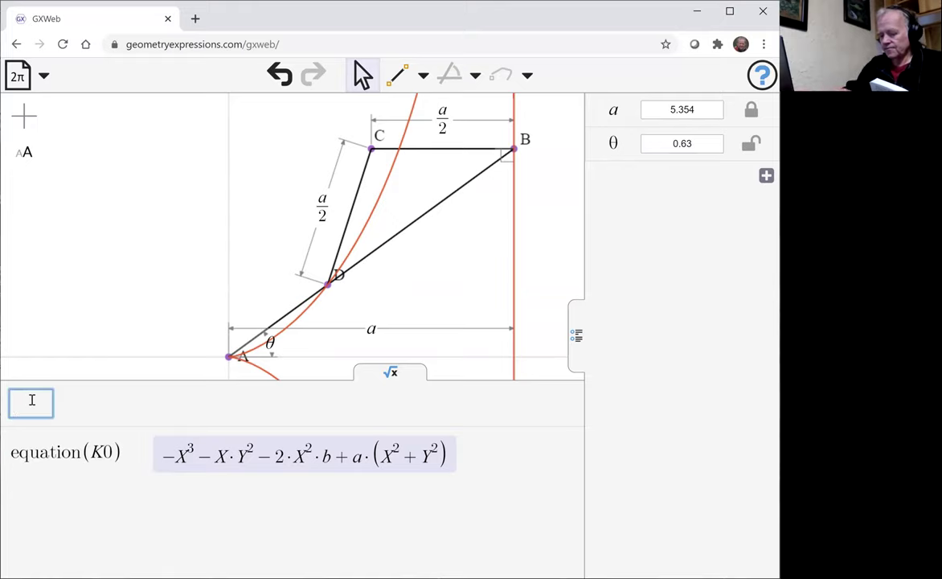
key(ctrl+v)
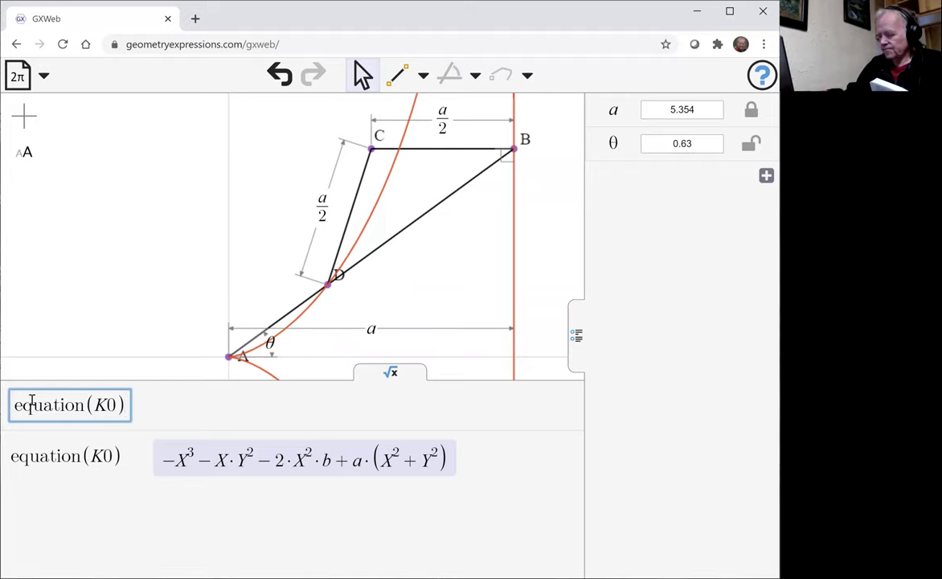
key(Return)
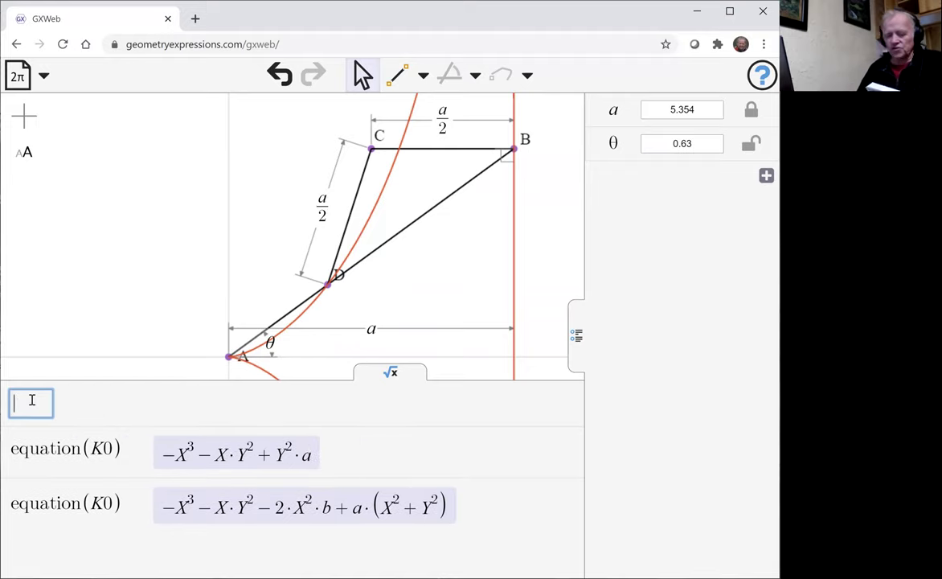